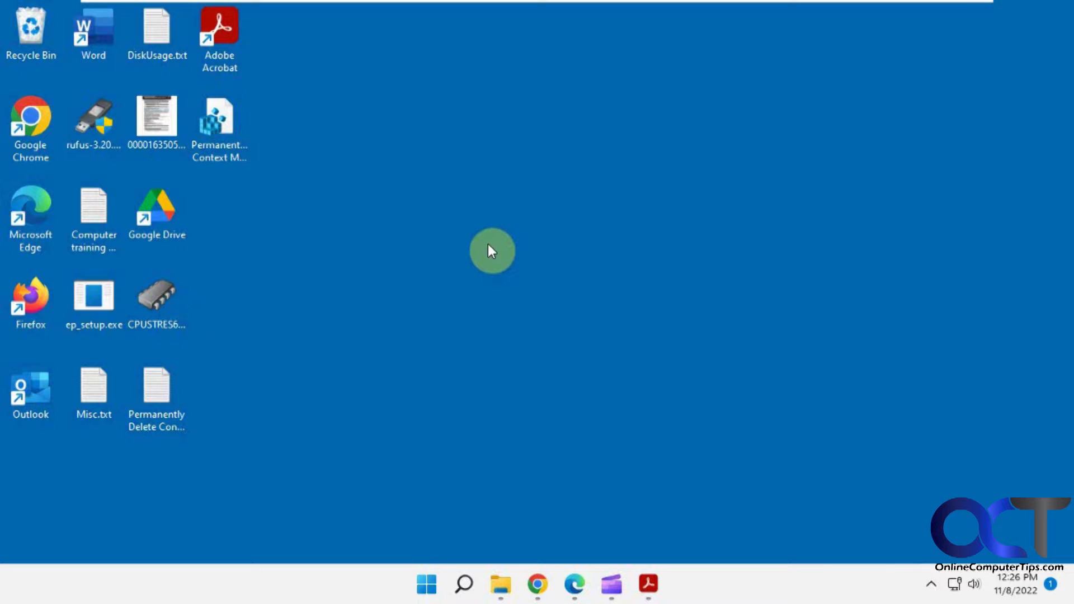
- Switch to Clipchamp, maximize its window and set up a new screen recording
click(610, 587)
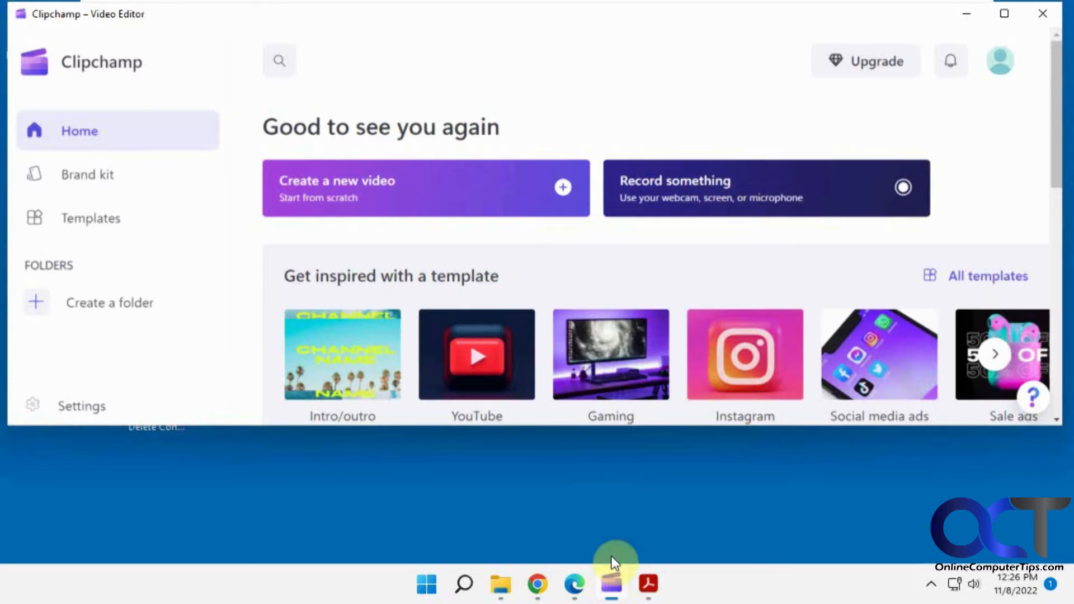
click(1004, 14)
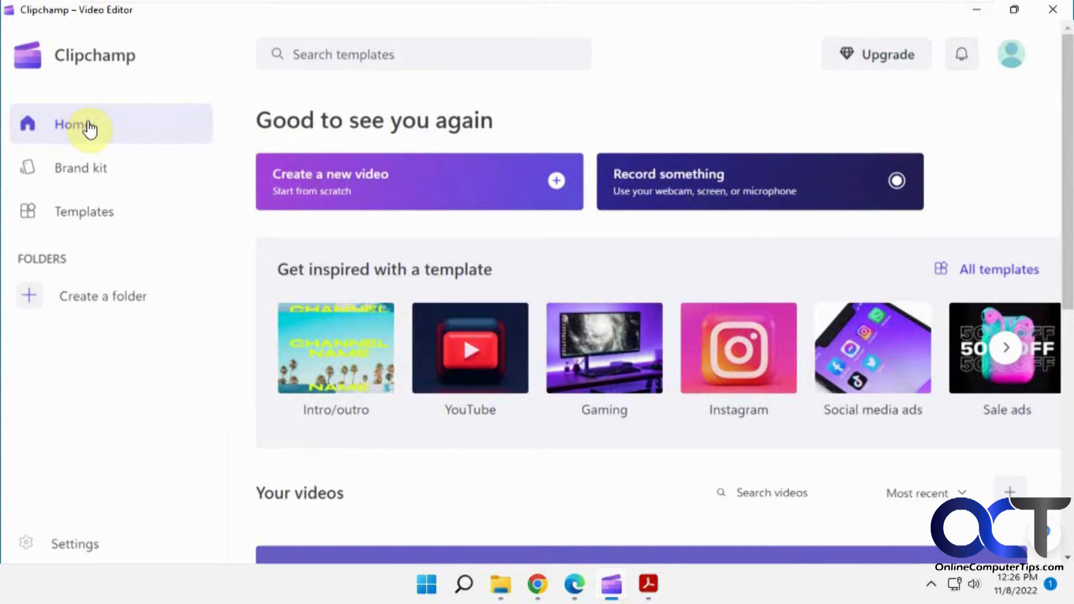
click(688, 185)
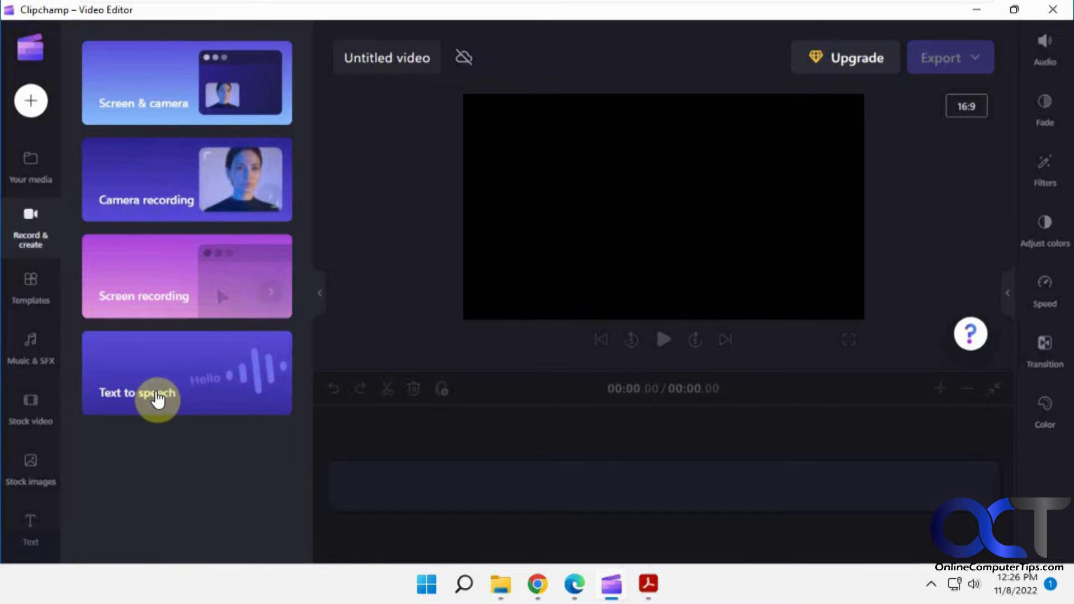
click(176, 291)
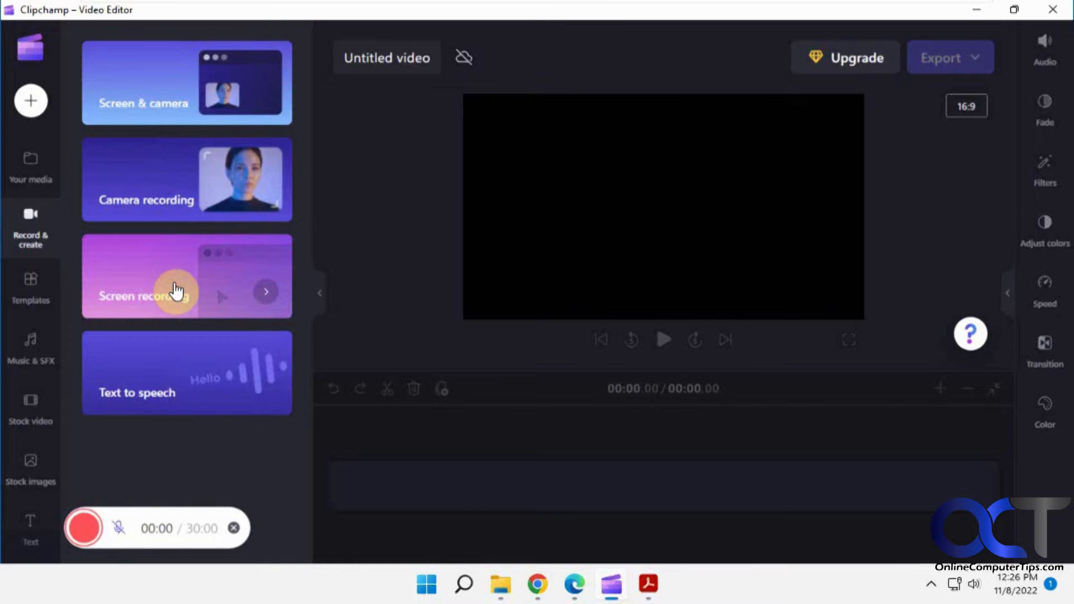
- Start recording the entire screen with system audio shared
click(88, 530)
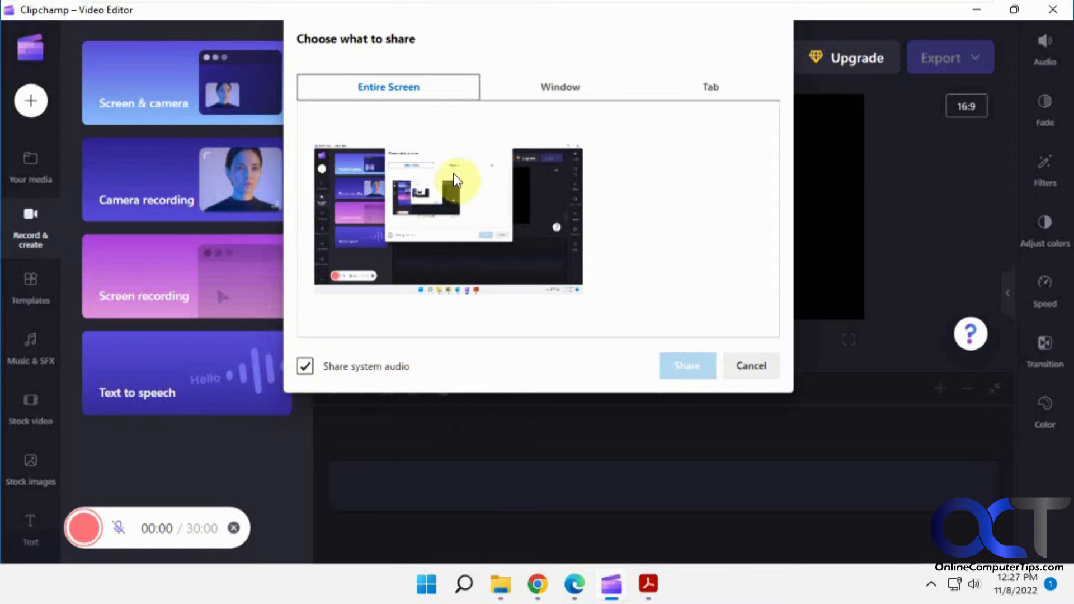
click(474, 205)
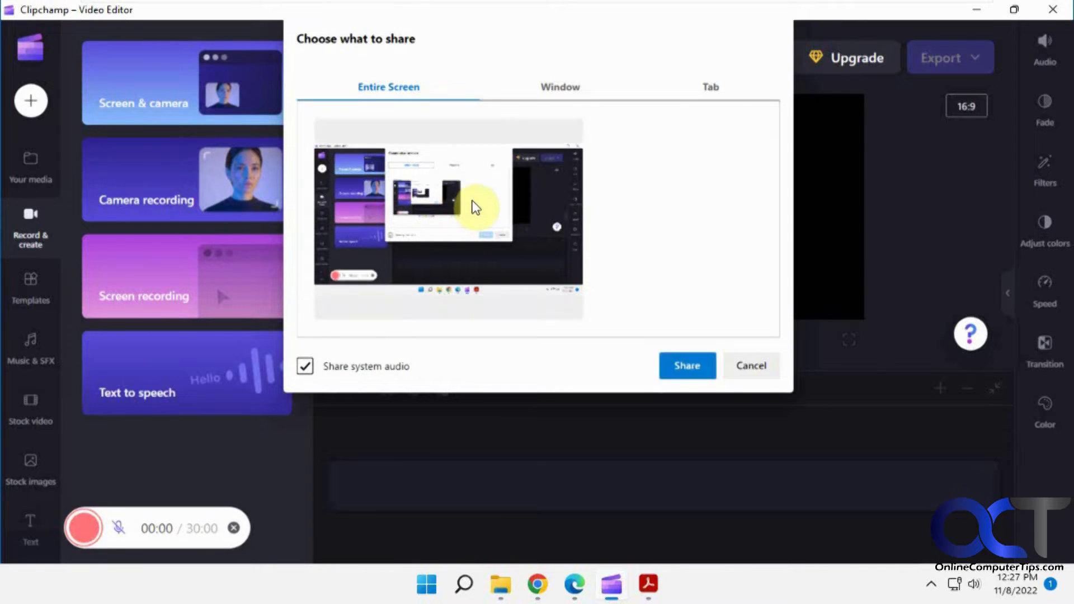
click(692, 372)
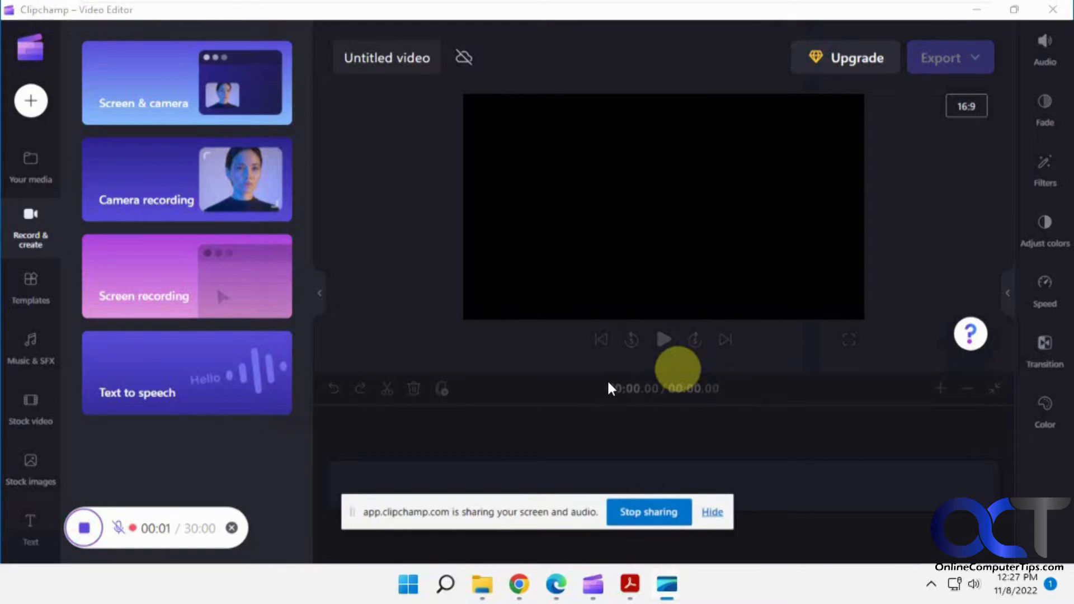
- Minimize Clipchamp and switch to Adobe Acrobat Reader to page through 0000163505.pdf for the recording
click(978, 12)
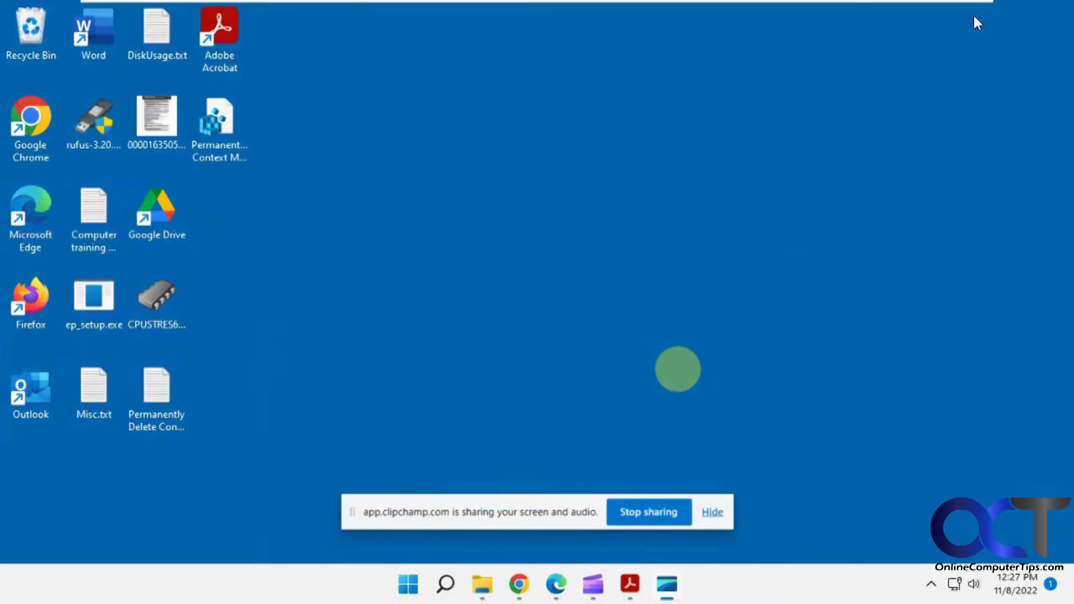
click(633, 593)
scroll(547, 404, down, 6)
scroll(547, 403, down, 5)
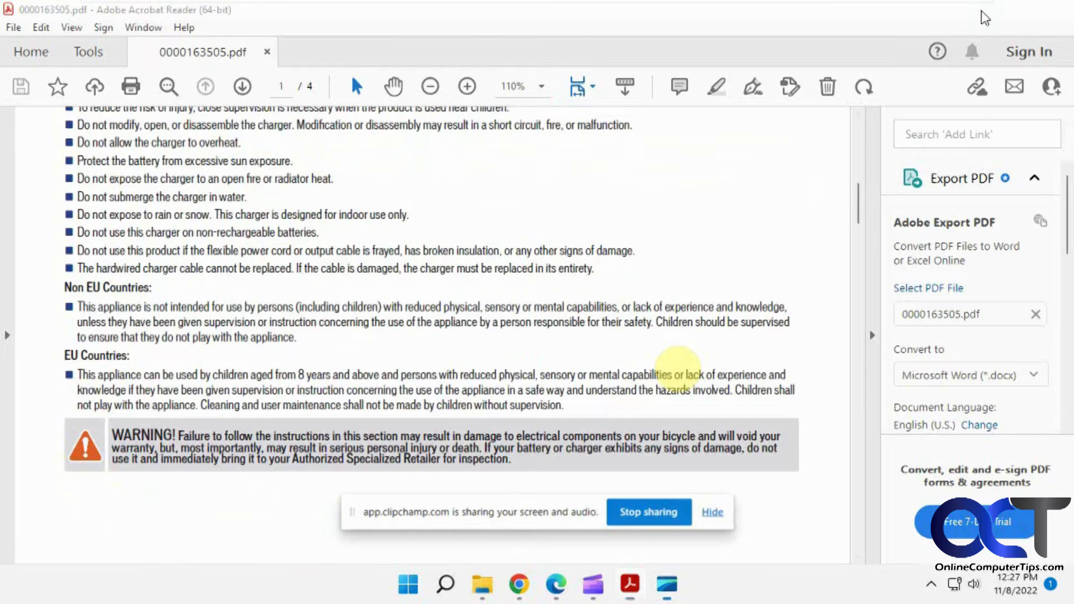
- Minimize the PDF reader, switch to Microsoft Edge, and play the Elegant Jazz YouTube video for a few seconds before pausing it
click(982, 12)
click(555, 585)
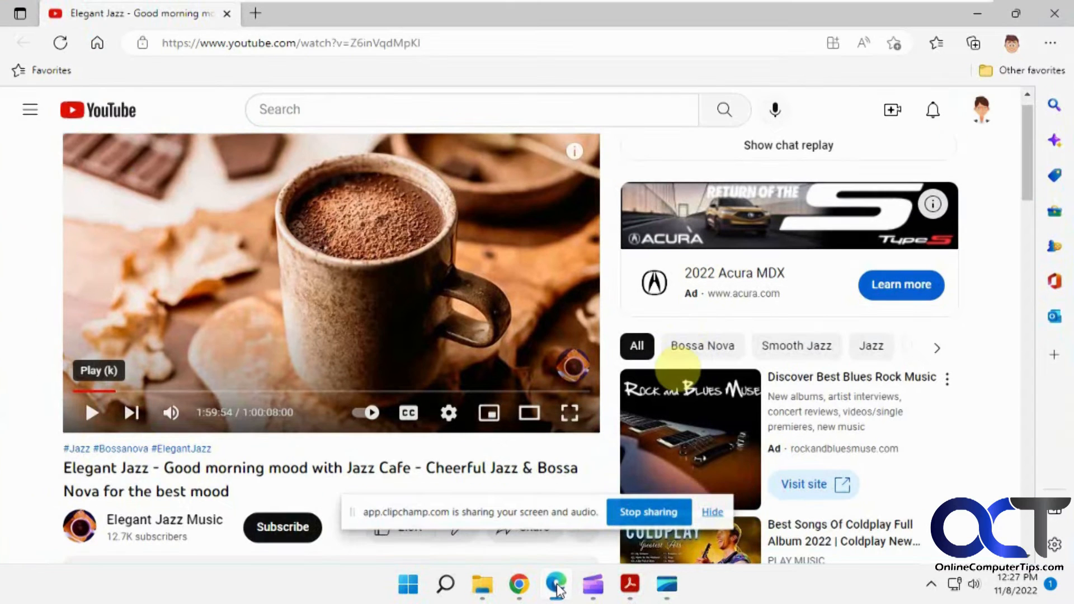
click(93, 414)
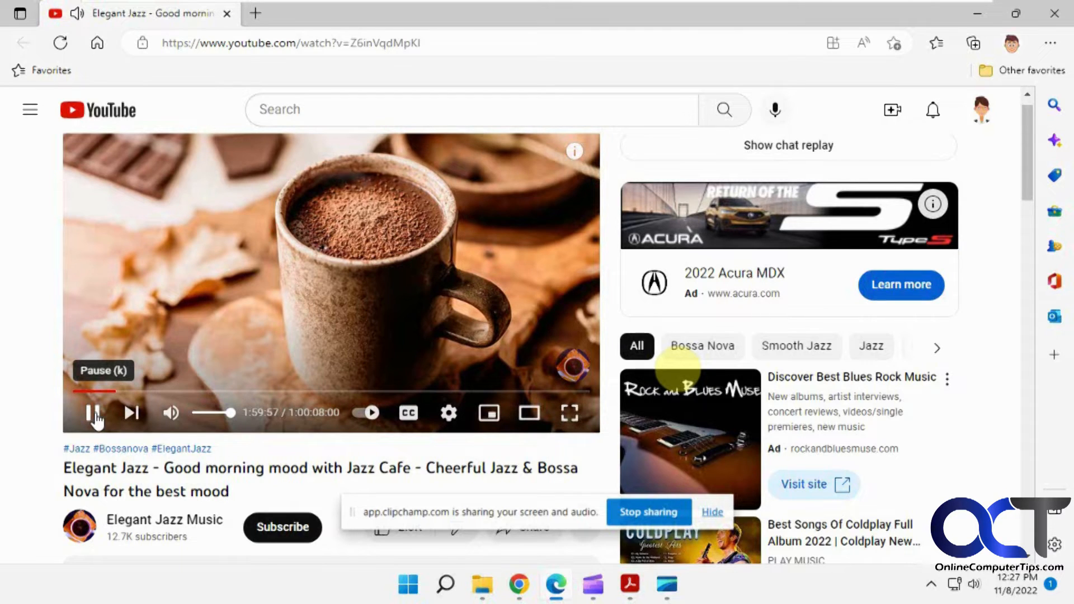
click(94, 417)
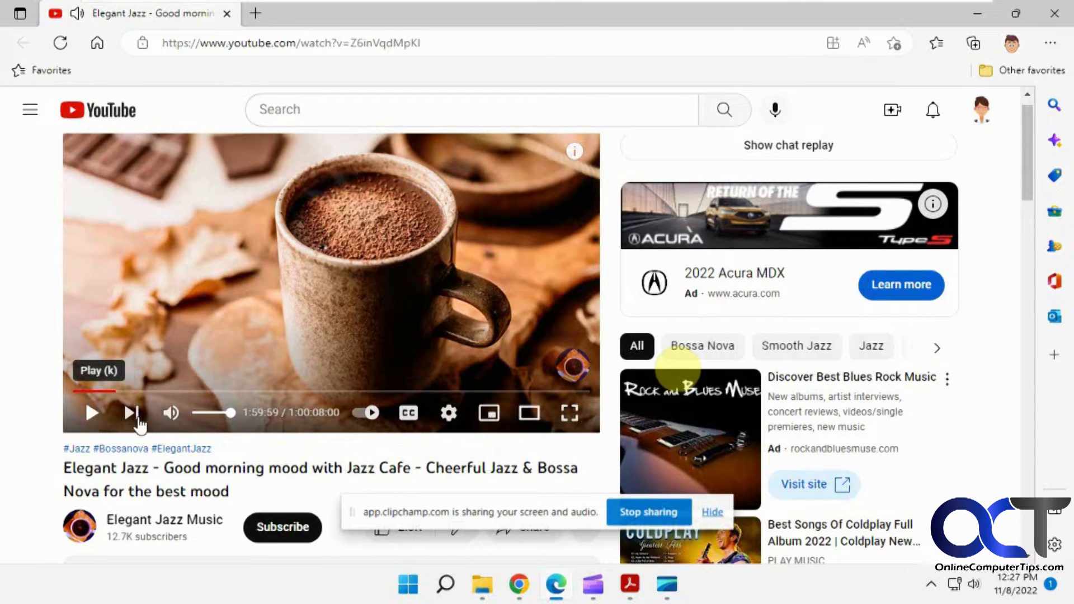
- Return to Clipchamp, stop the screen recording and save it for editing
click(593, 586)
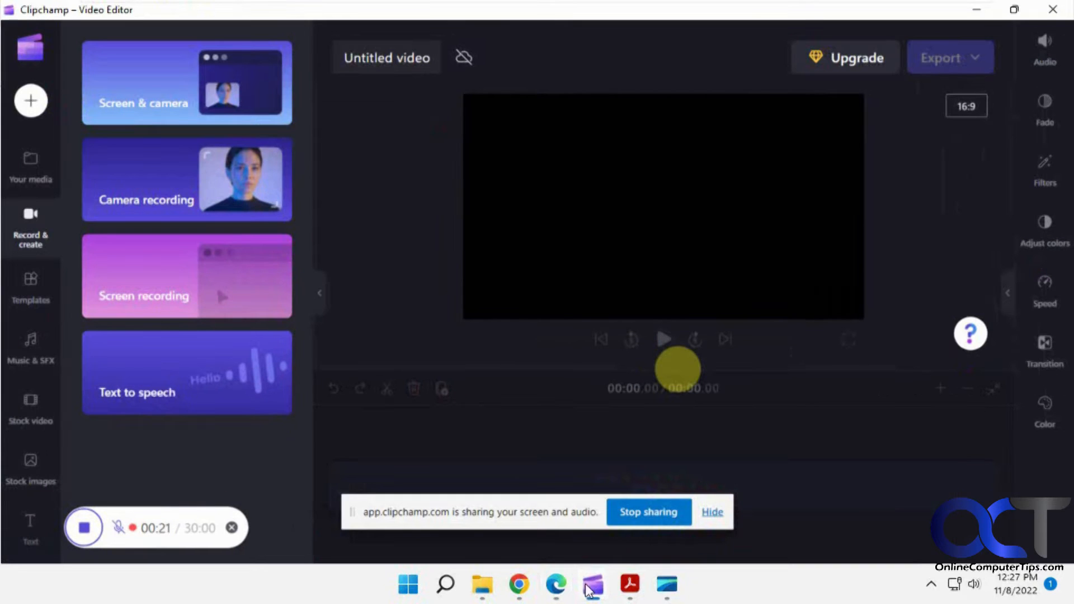
click(84, 529)
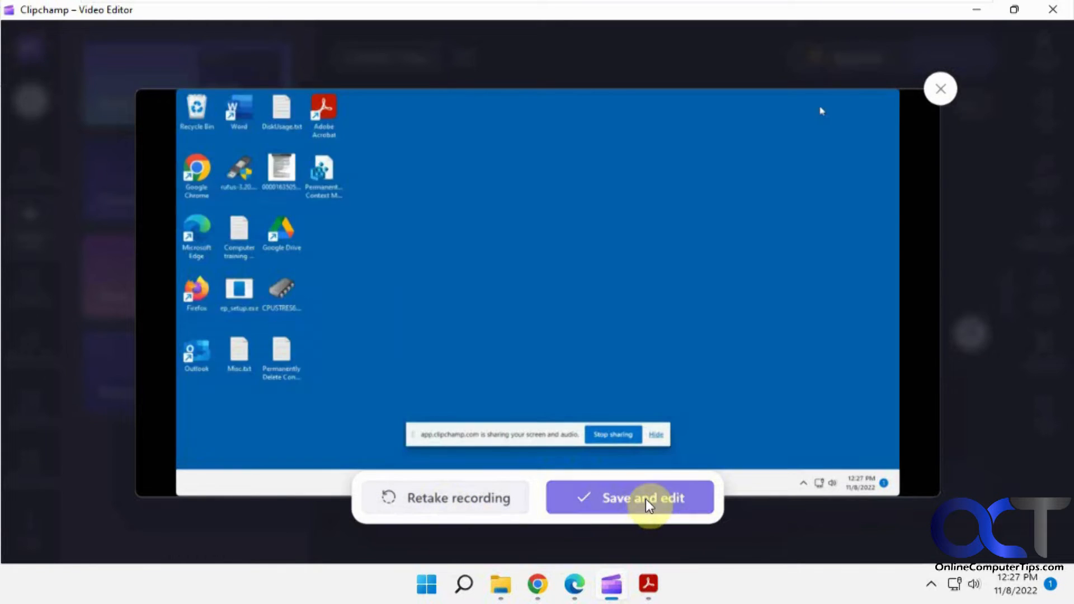
click(647, 504)
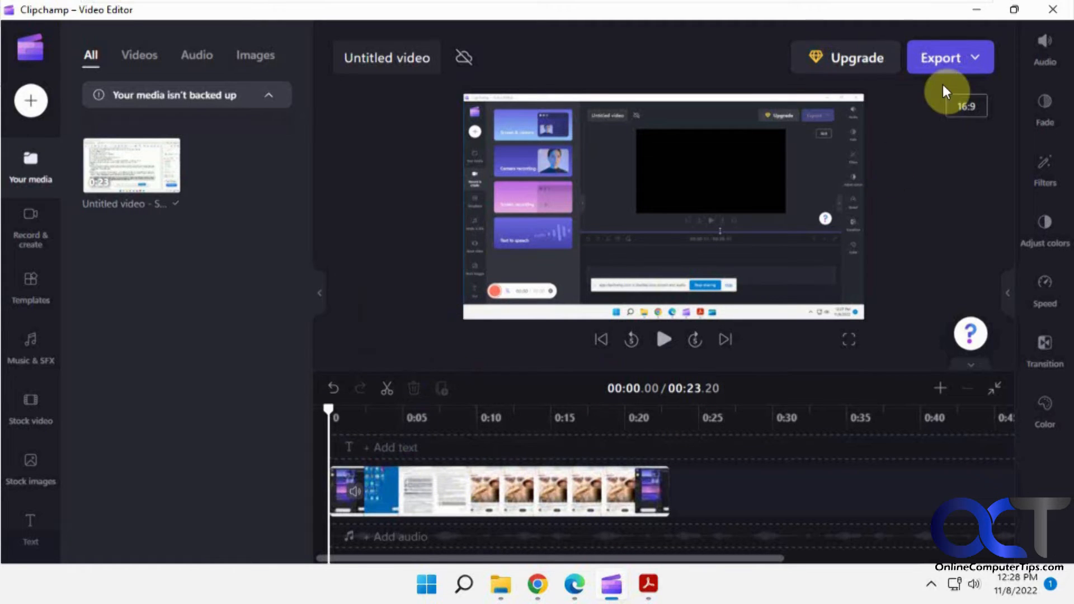
- Export the video at 1080p and look through the available save and share destinations
click(959, 63)
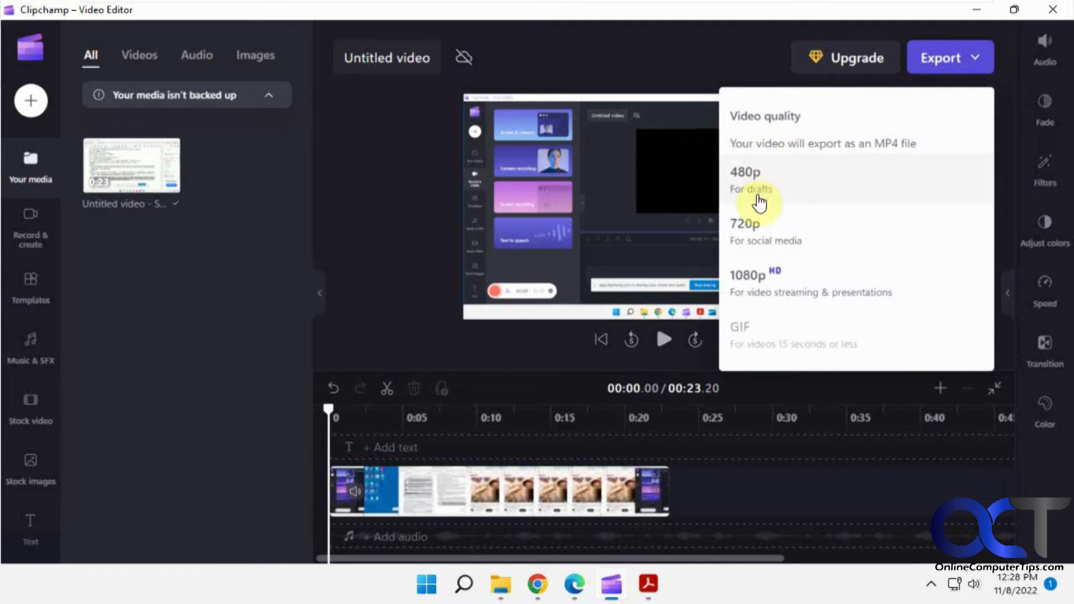
click(784, 290)
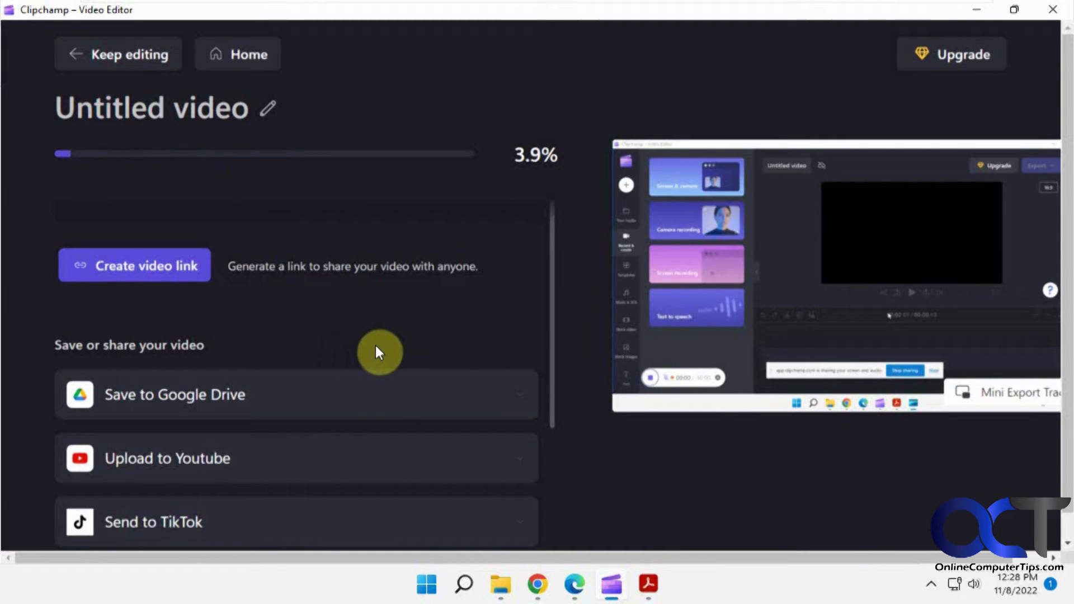
scroll(381, 347, down, 2)
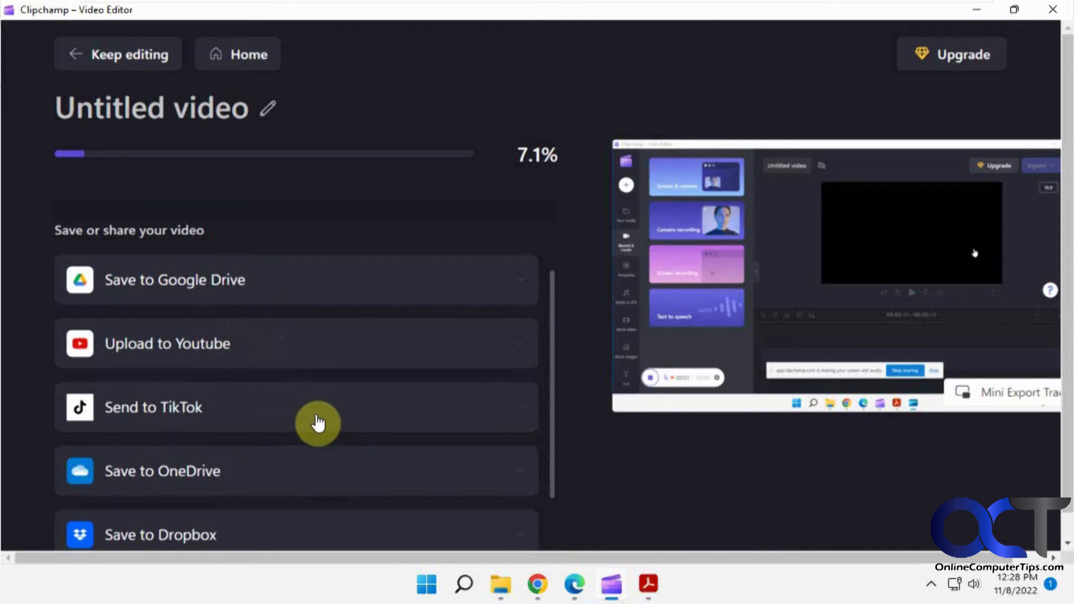
scroll(318, 423, down, 3)
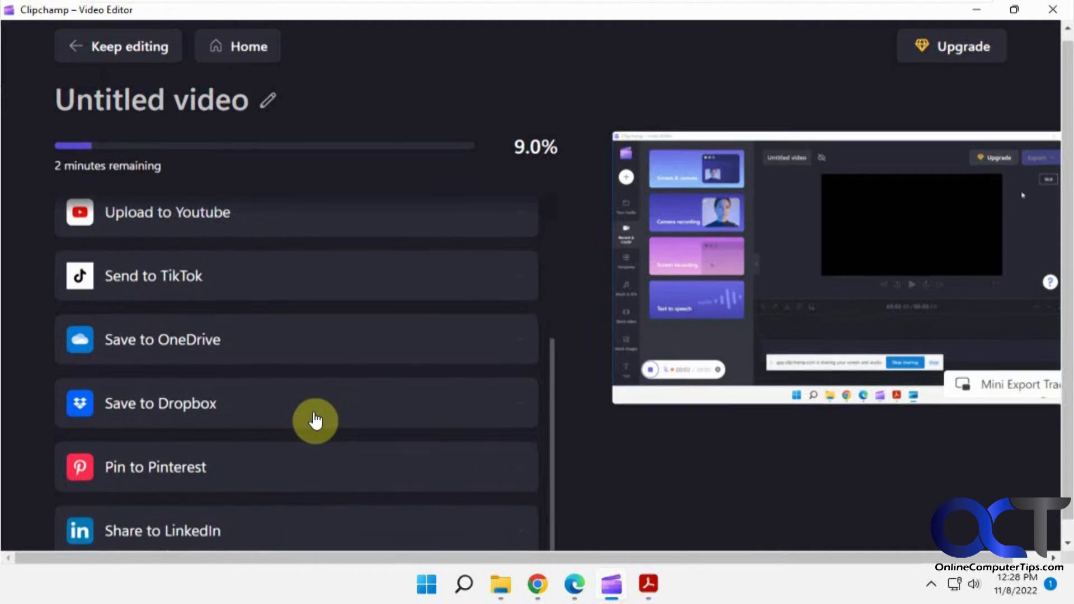
scroll(315, 419, up, 4)
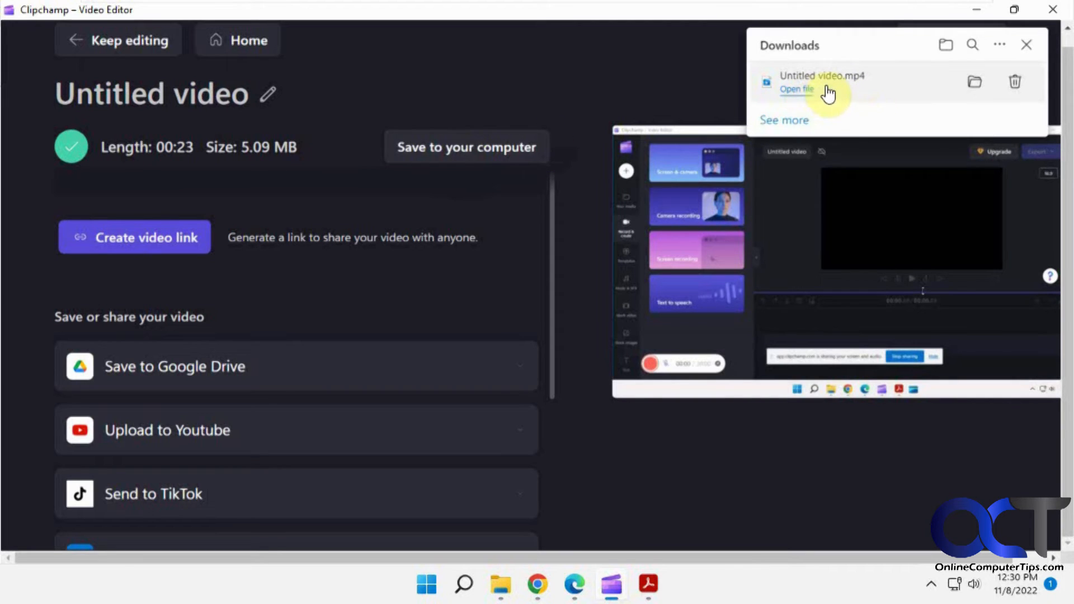
- Show the exported Untitled video.mp4 in the Downloads folder and play it through to check the recording
click(975, 85)
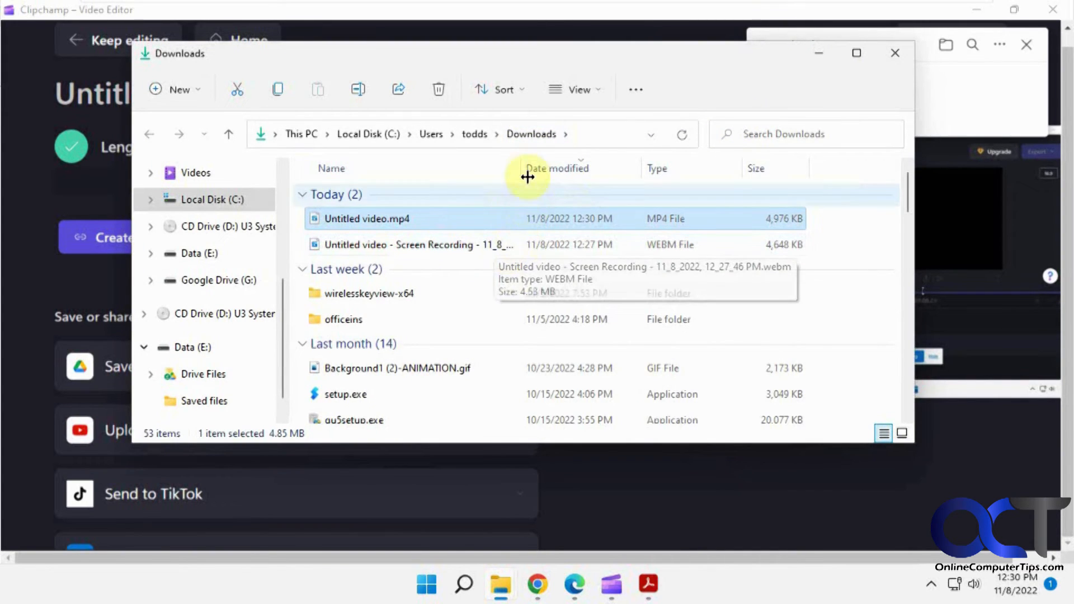
drag(523, 173, 653, 168)
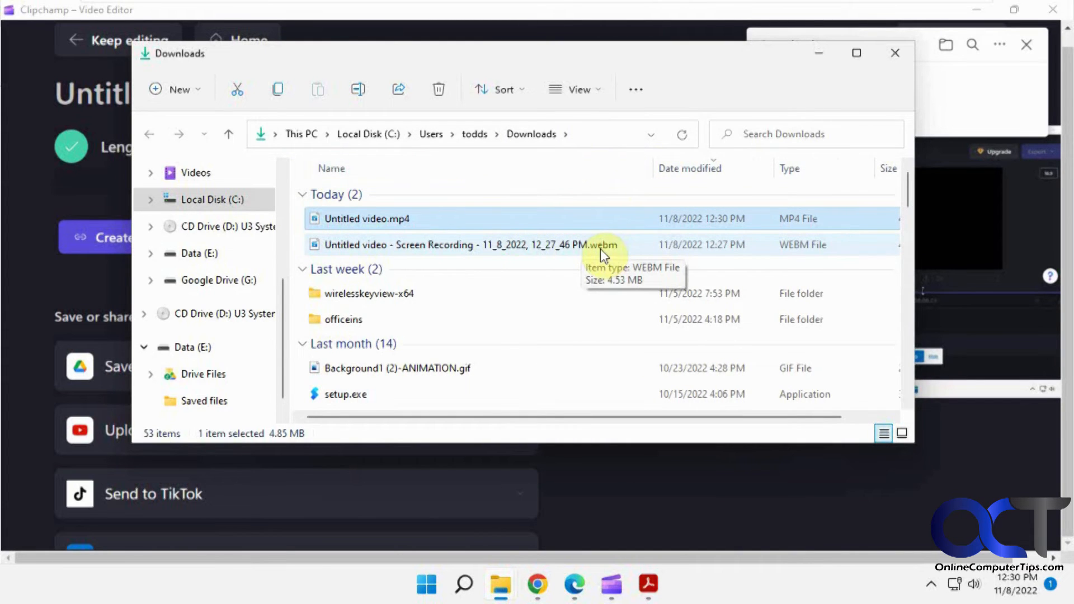
double_click(380, 221)
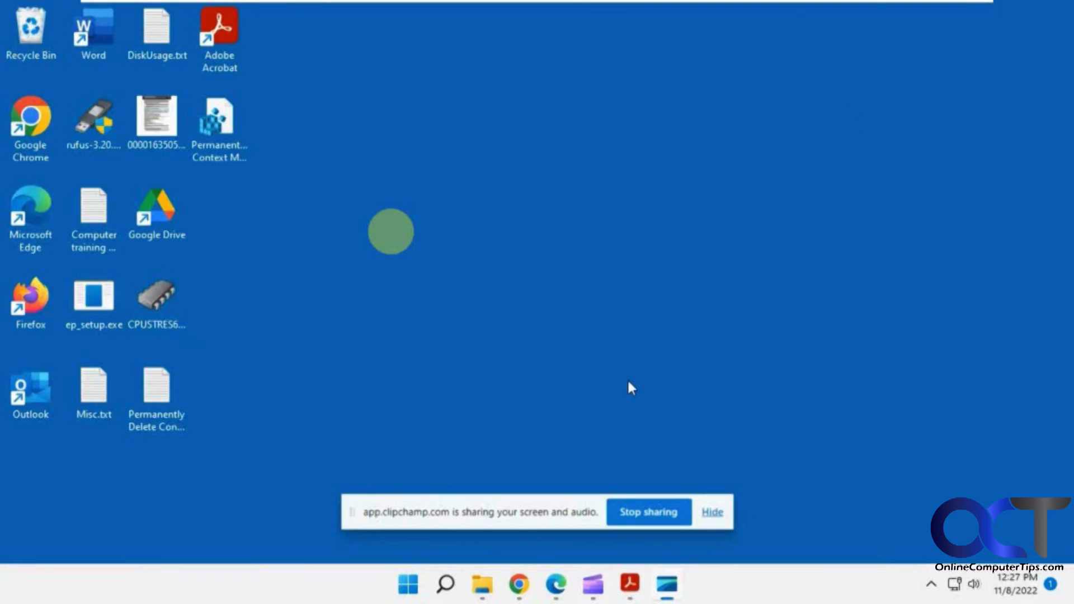
click(557, 585)
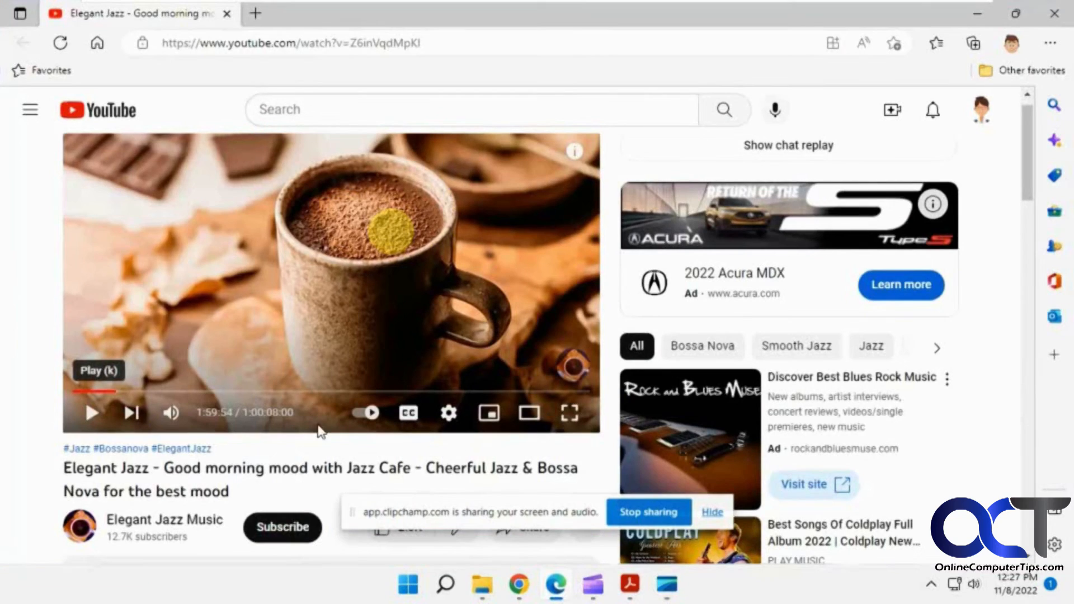
click(93, 415)
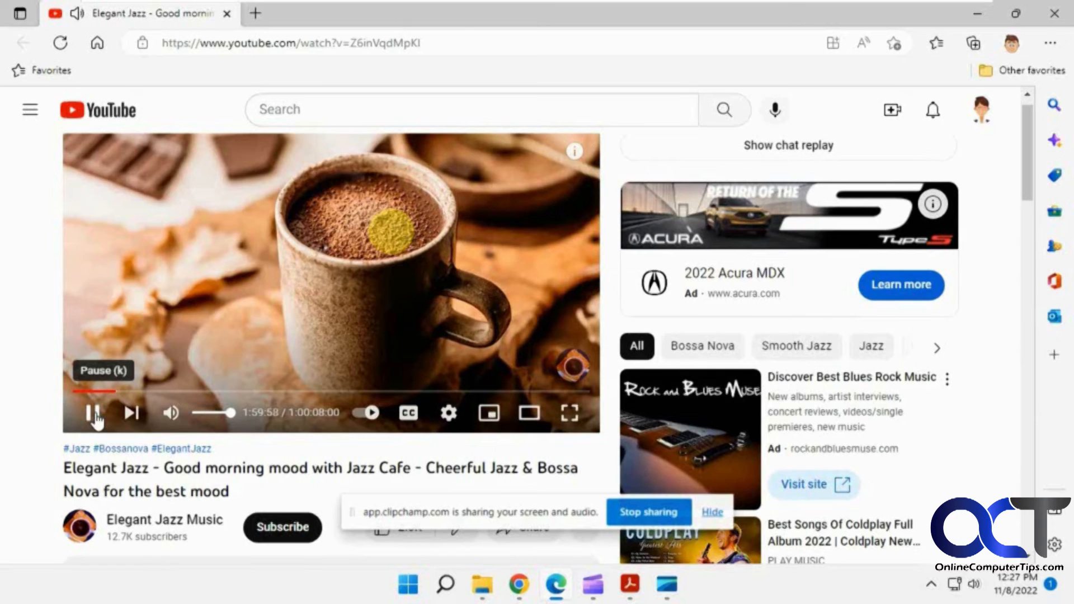
click(94, 414)
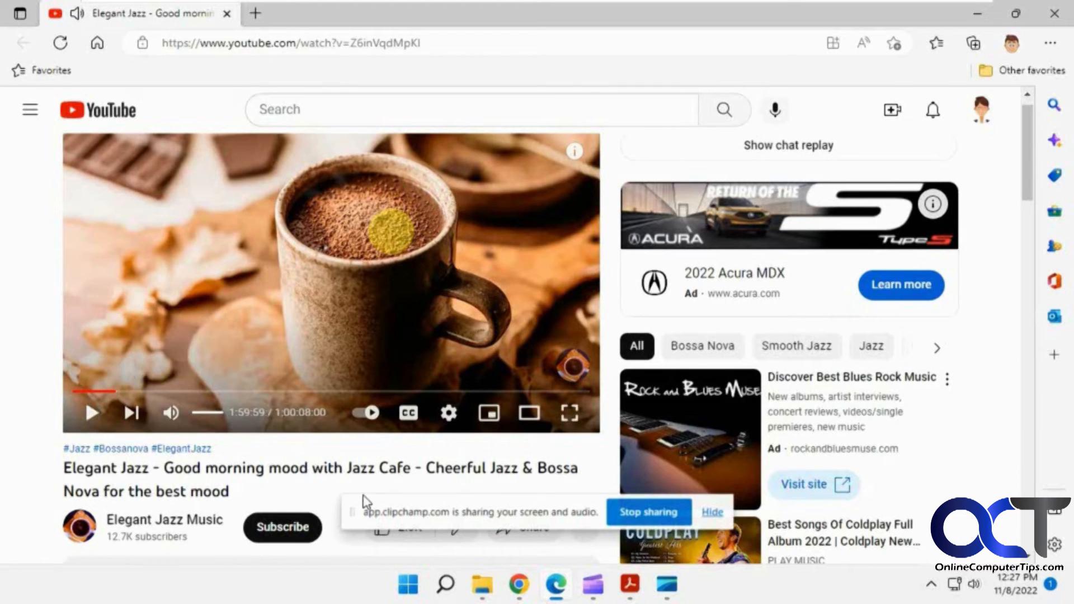
click(594, 587)
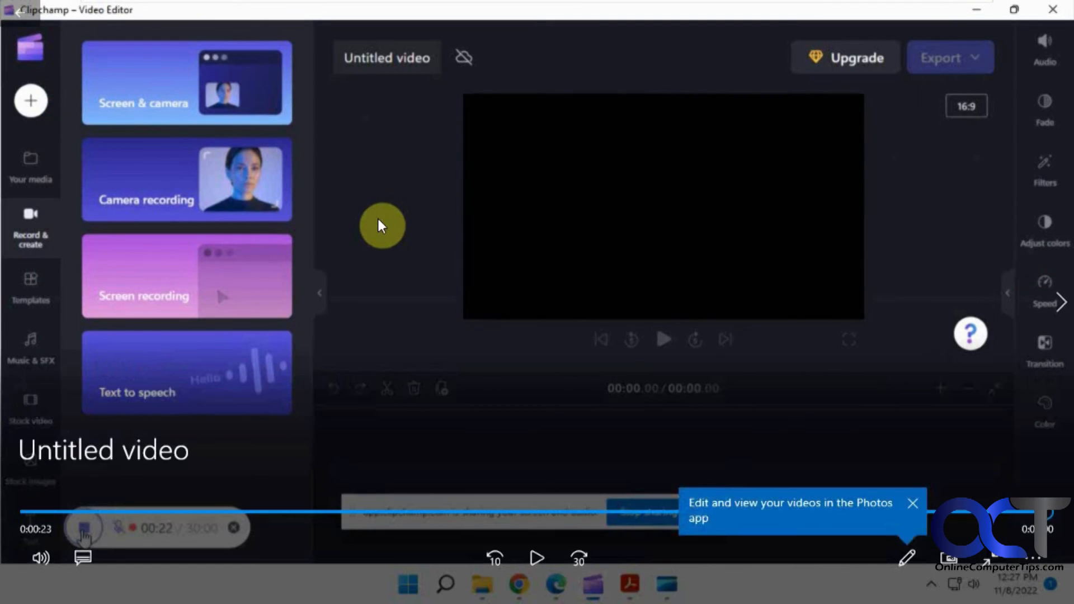
mouse_move(963, 17)
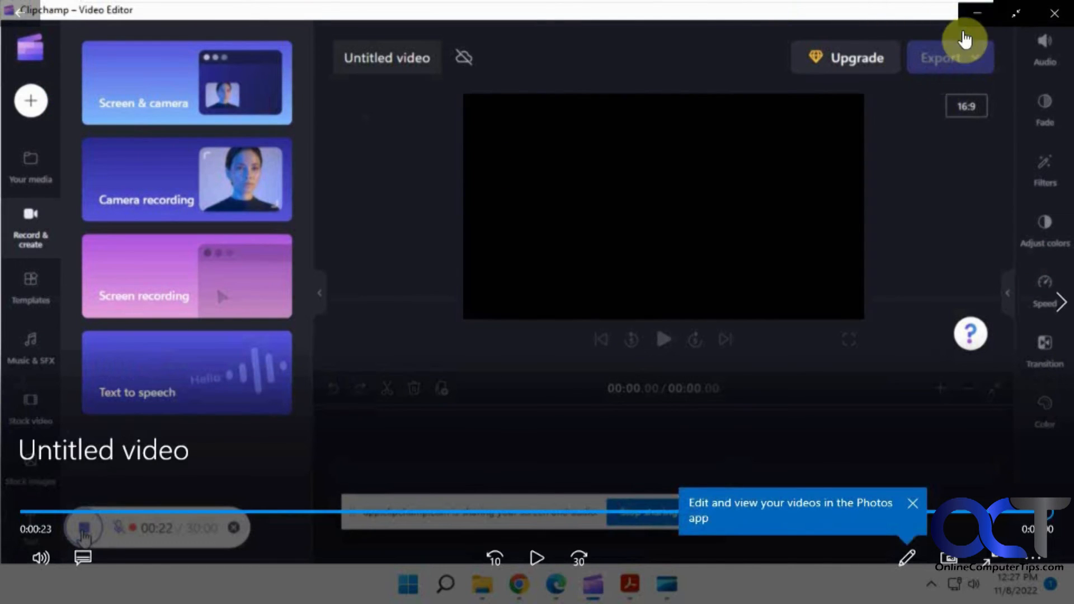
click(975, 12)
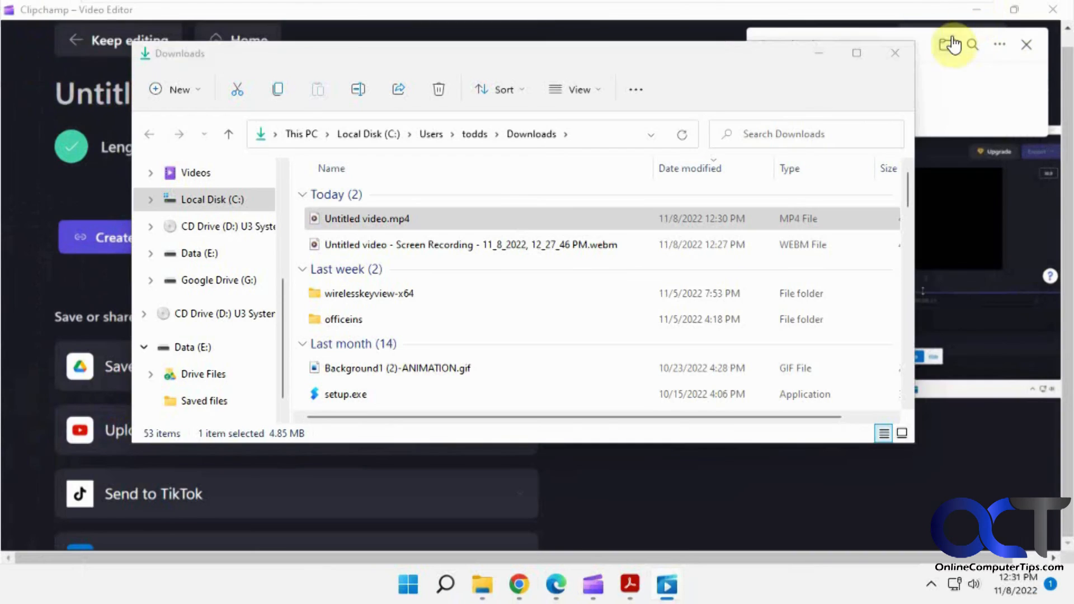
- Return to the Clipchamp export page and review its options for saving or sharing the video
click(447, 12)
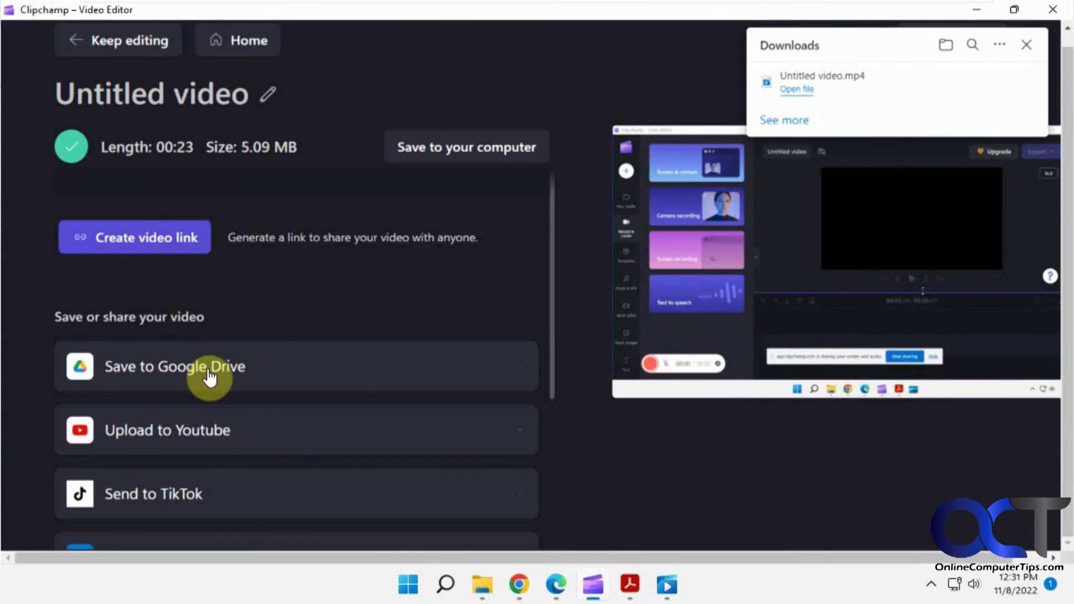
scroll(330, 394, down, 1)
scroll(332, 395, up, 1)
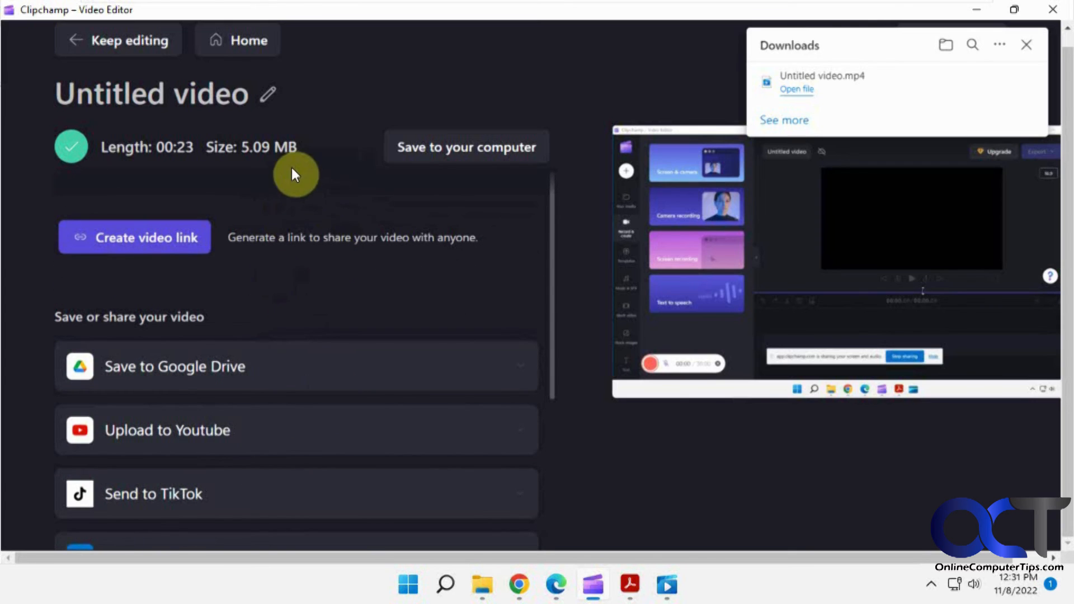